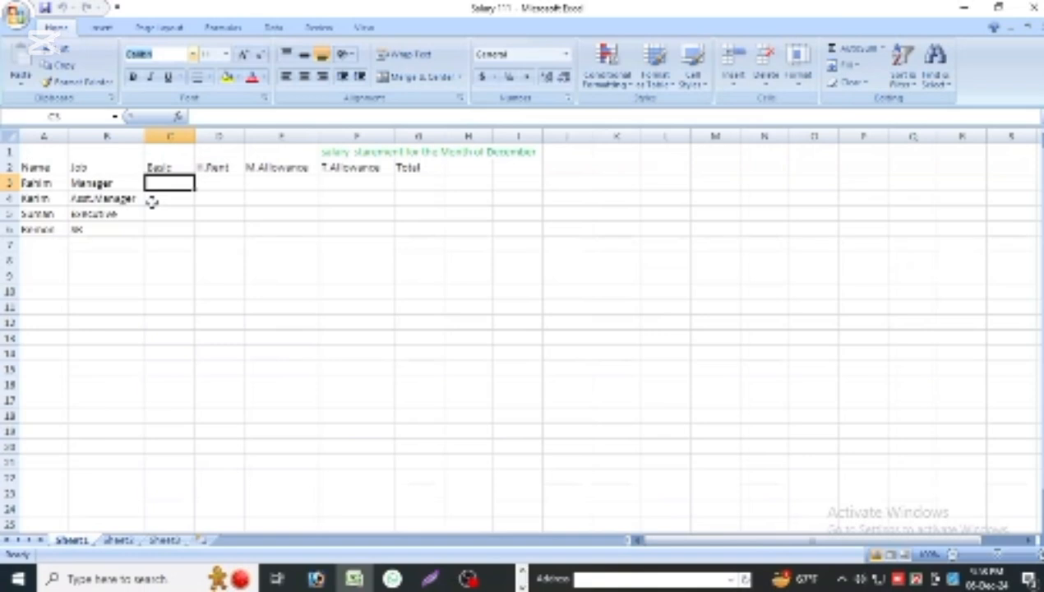
Step: Enter the four employees' basic salaries in C3:C6 as 30000, 25000, 20000 and 18000
type("300")
double_click(168, 181)
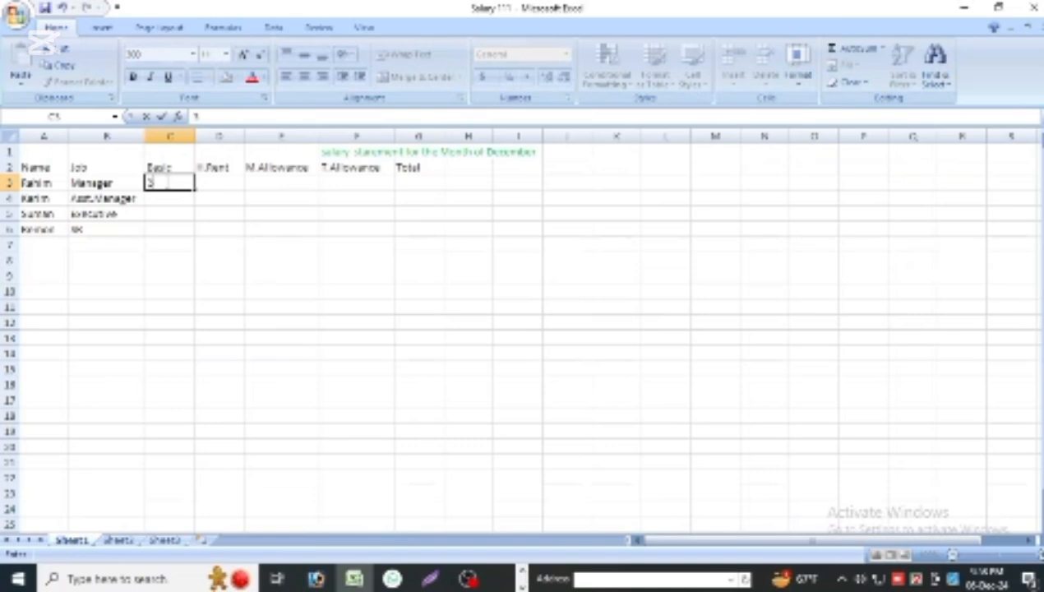
type("30000")
key("Return")
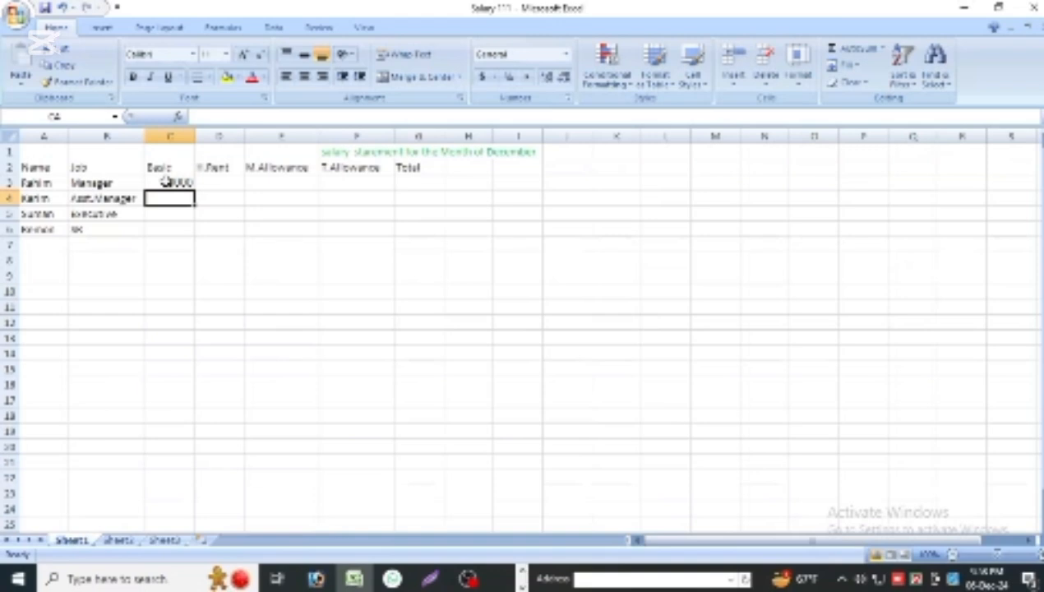
type("25000")
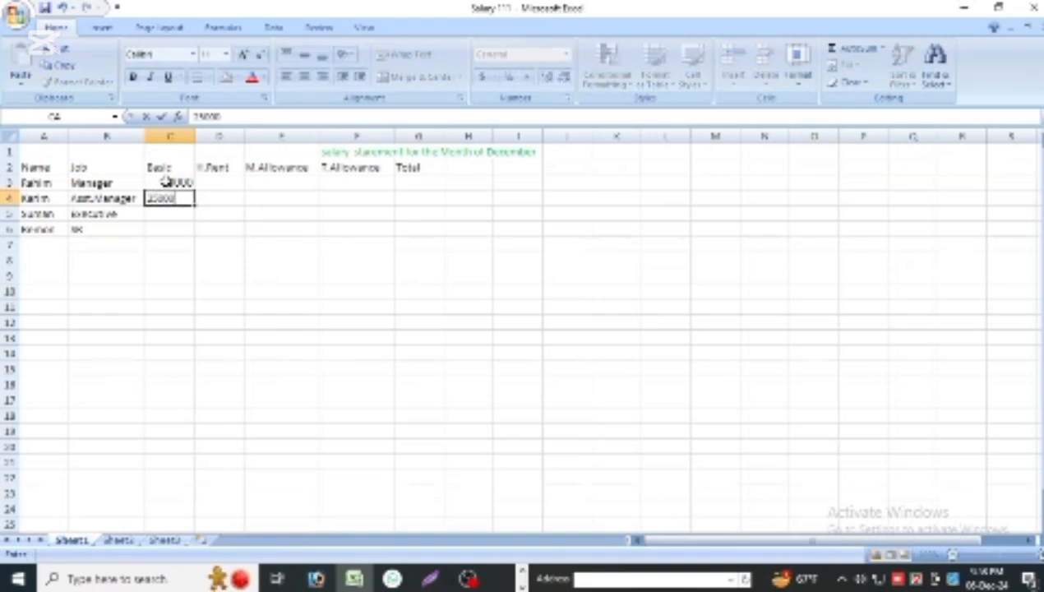
key("Return")
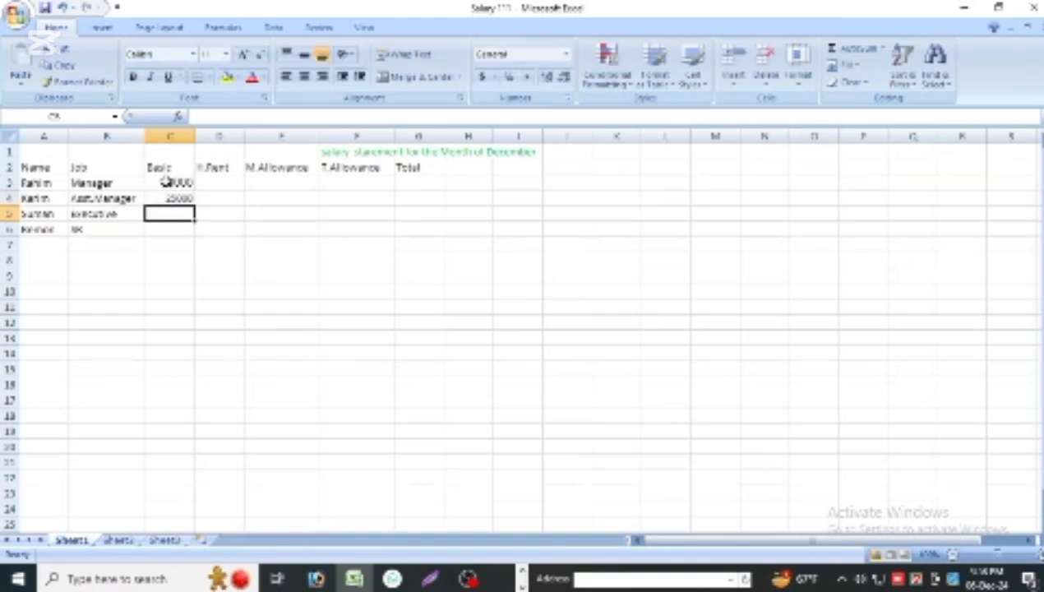
type("20000")
key("Return")
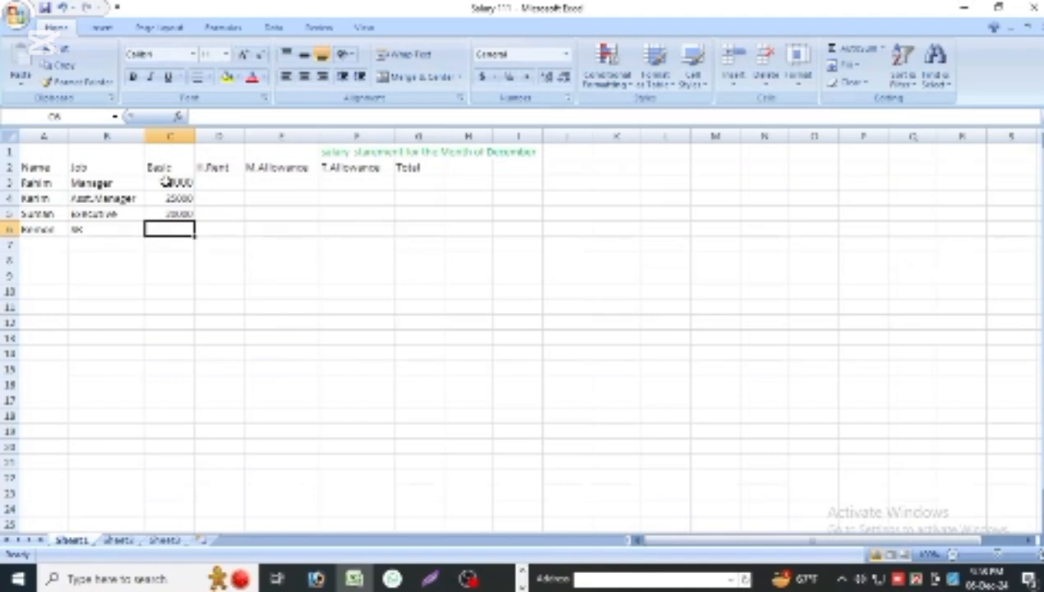
type("15000")
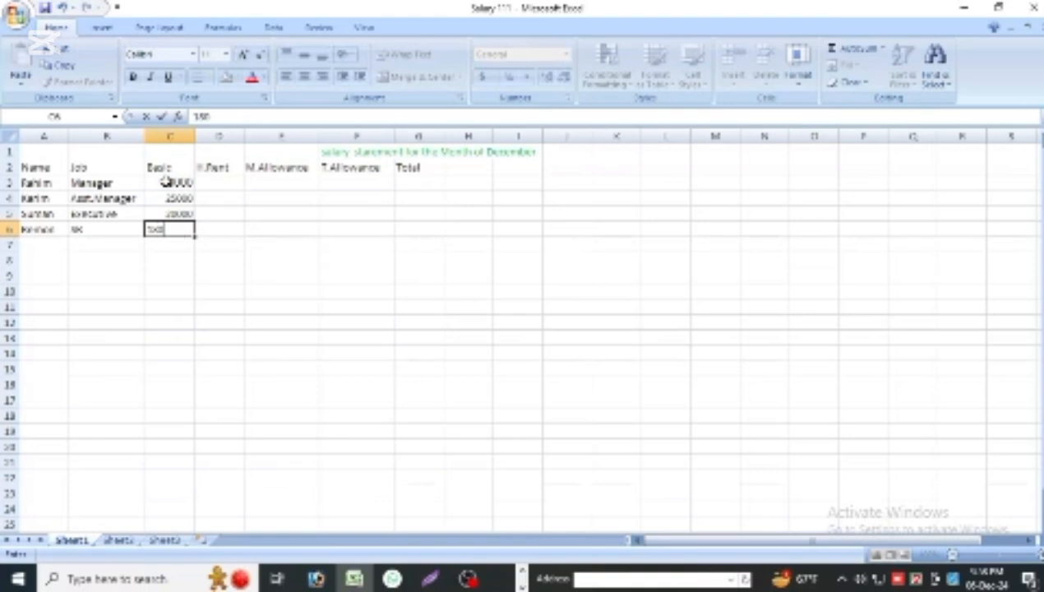
Step: Calculate H.Rent as 40% of basic with the formula =(C3*40%) in D3 and fill it down to D6
left_click(211, 182)
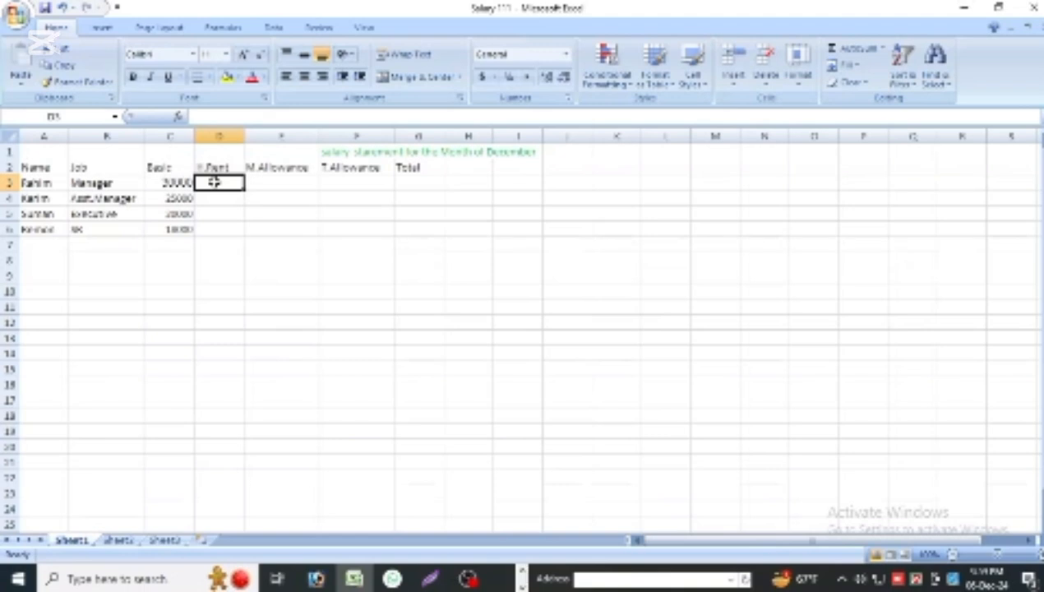
type("=")
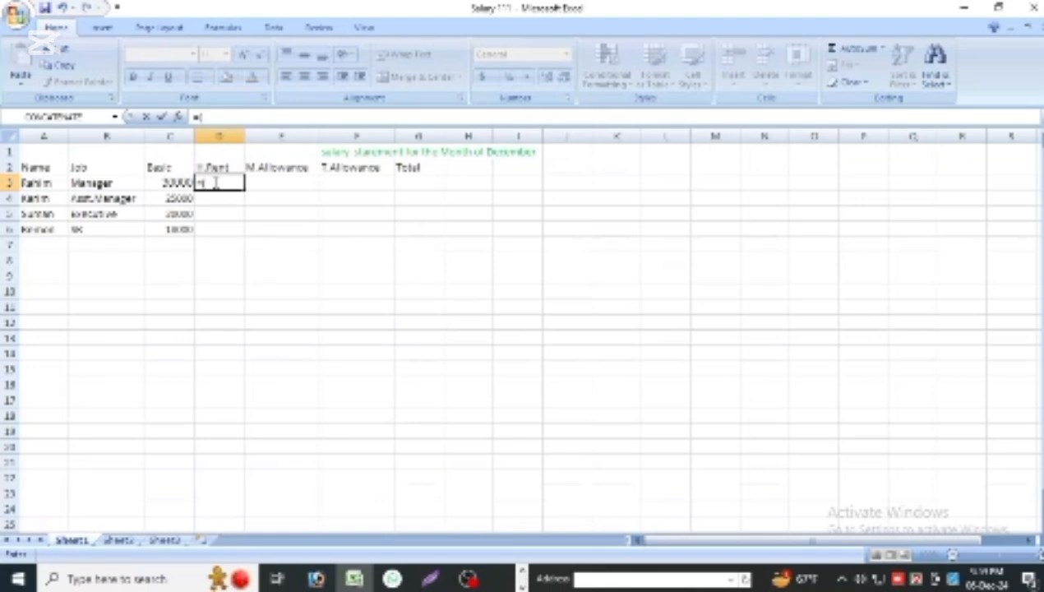
left_click(174, 185)
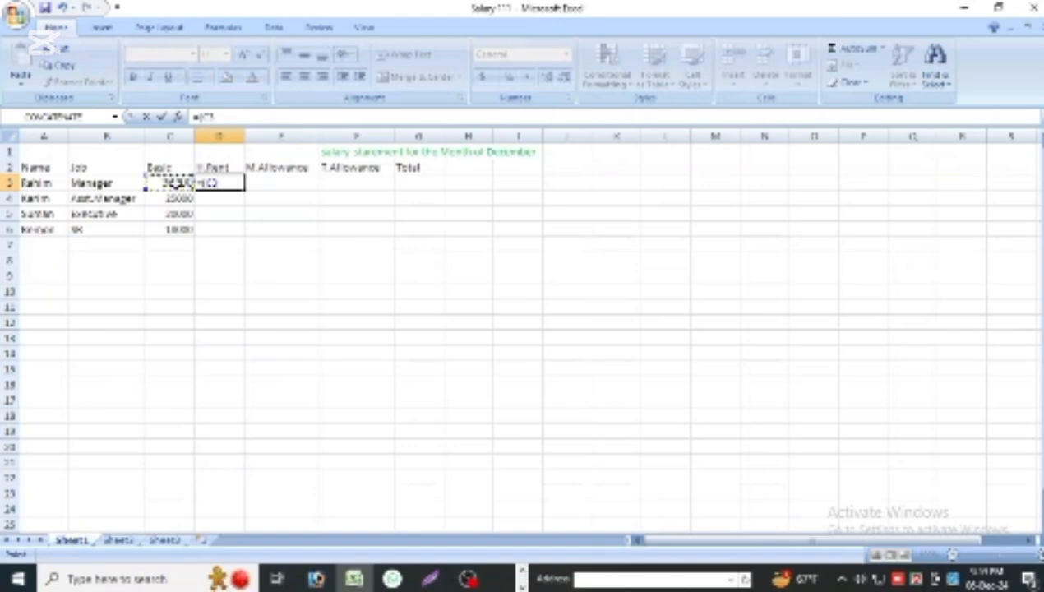
type("*40")
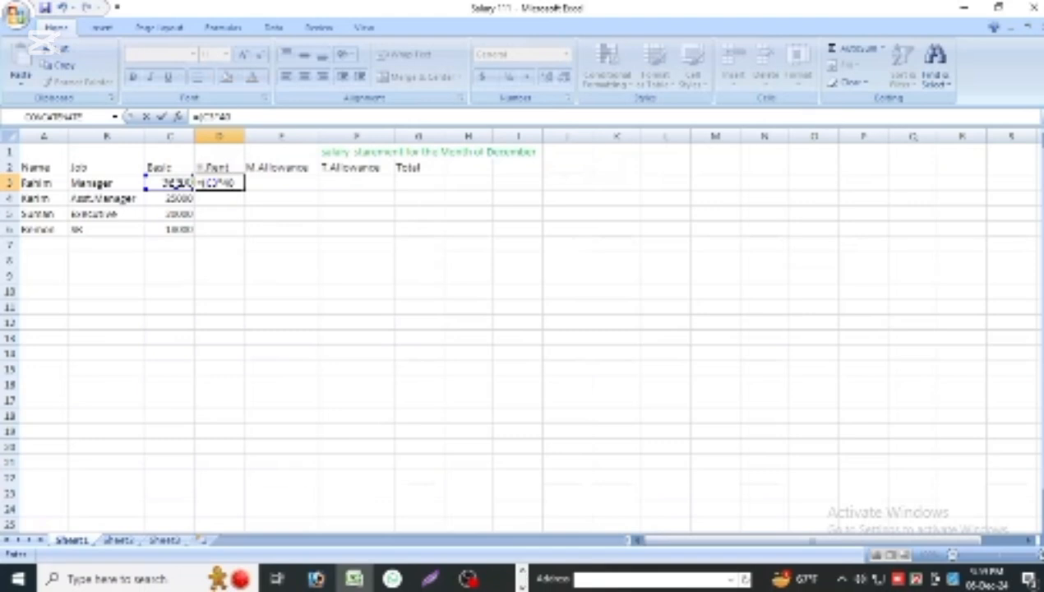
type("%)")
key("Return")
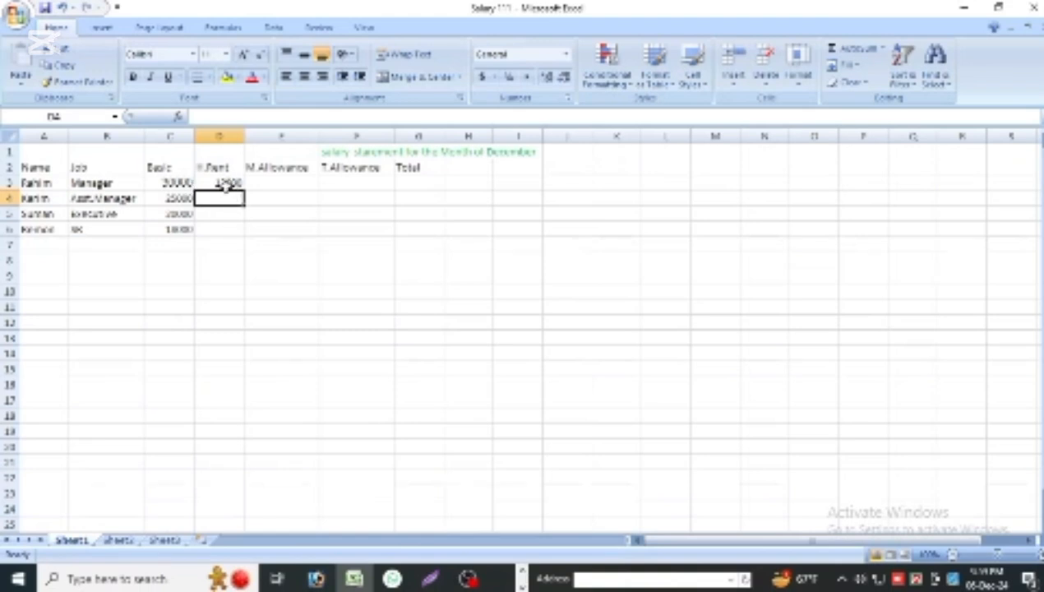
left_click(234, 180)
left_click_drag(243, 190, 238, 235)
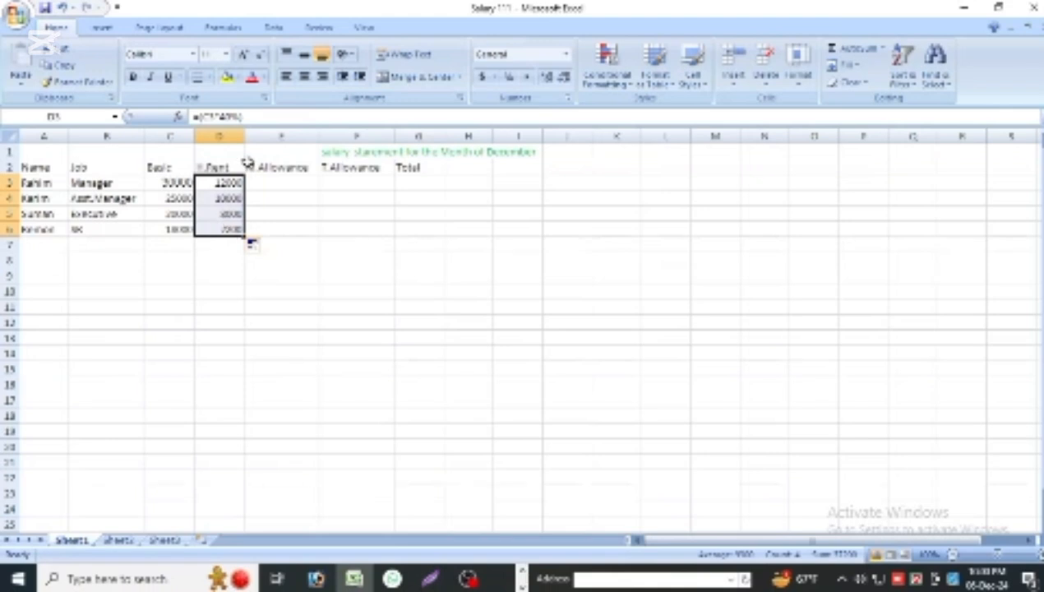
Step: Calculate M.Allowance as 10% of basic with the formula =(C3*10%) in E3 and fill it down to E6
left_click(280, 183)
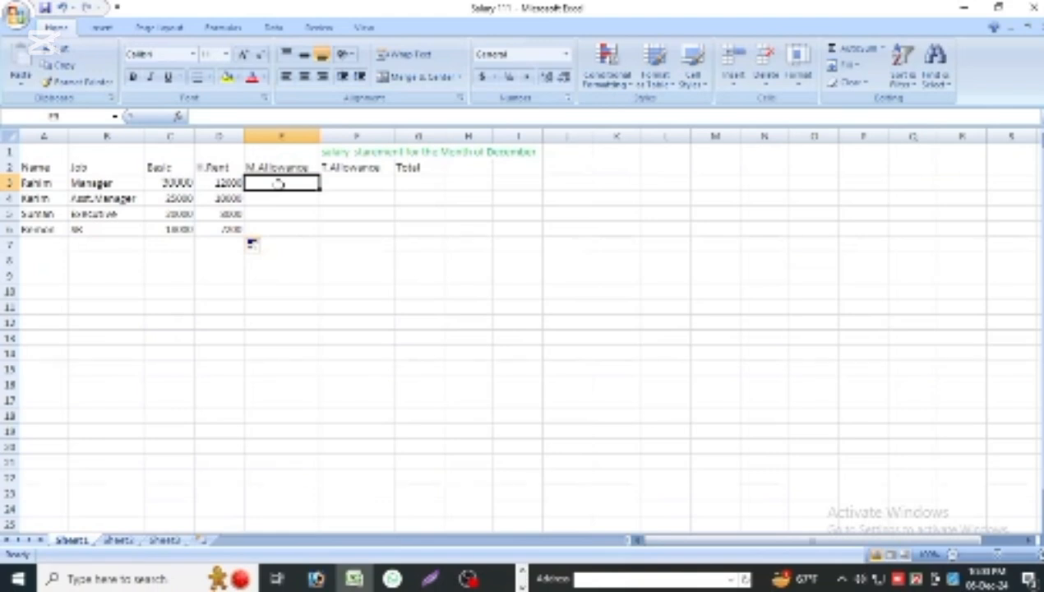
type("=")
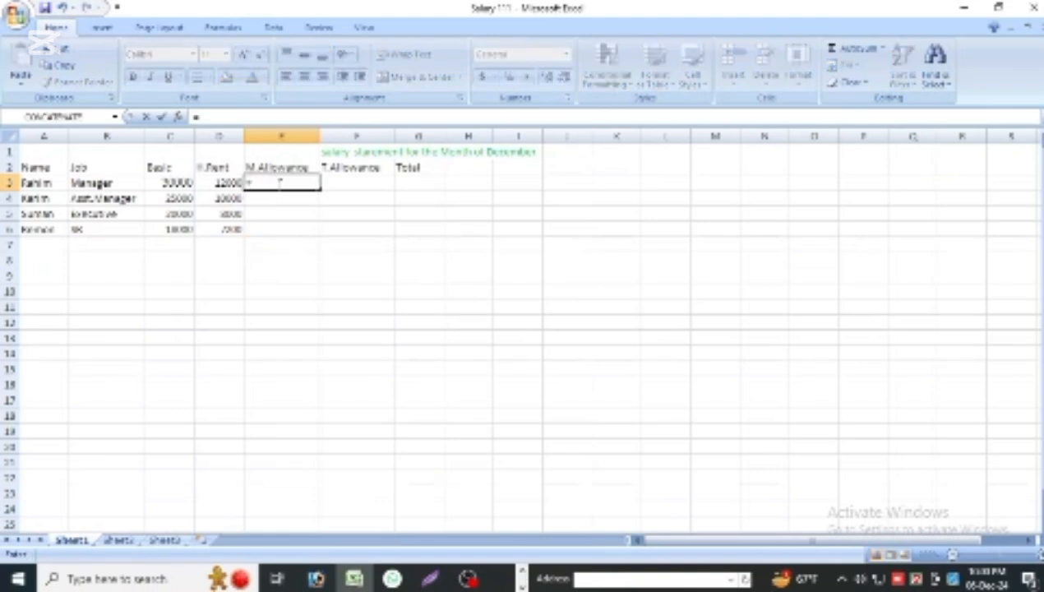
type("(")
left_click(181, 182)
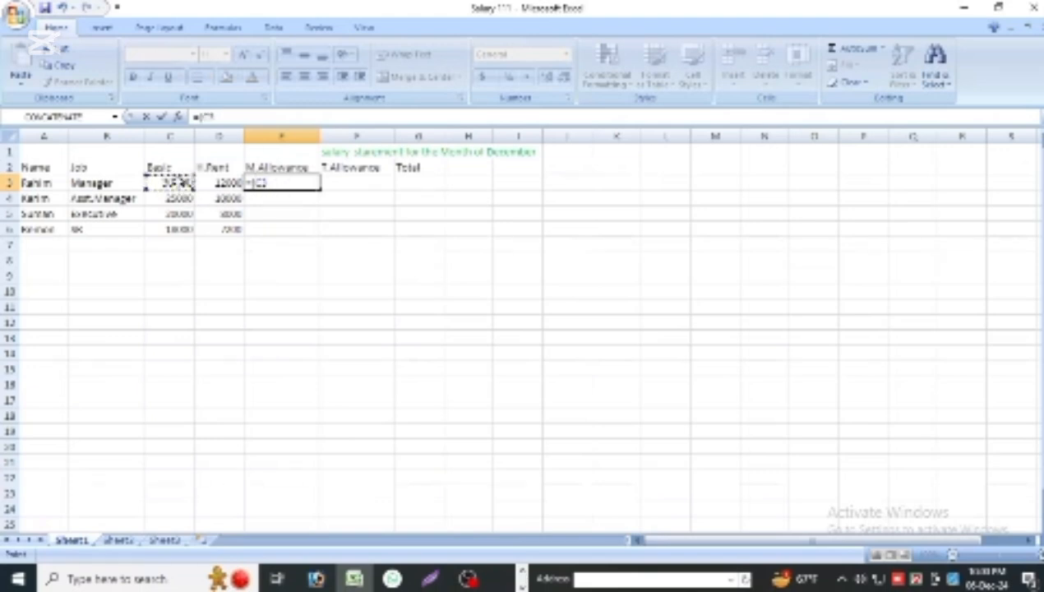
type("*10%")
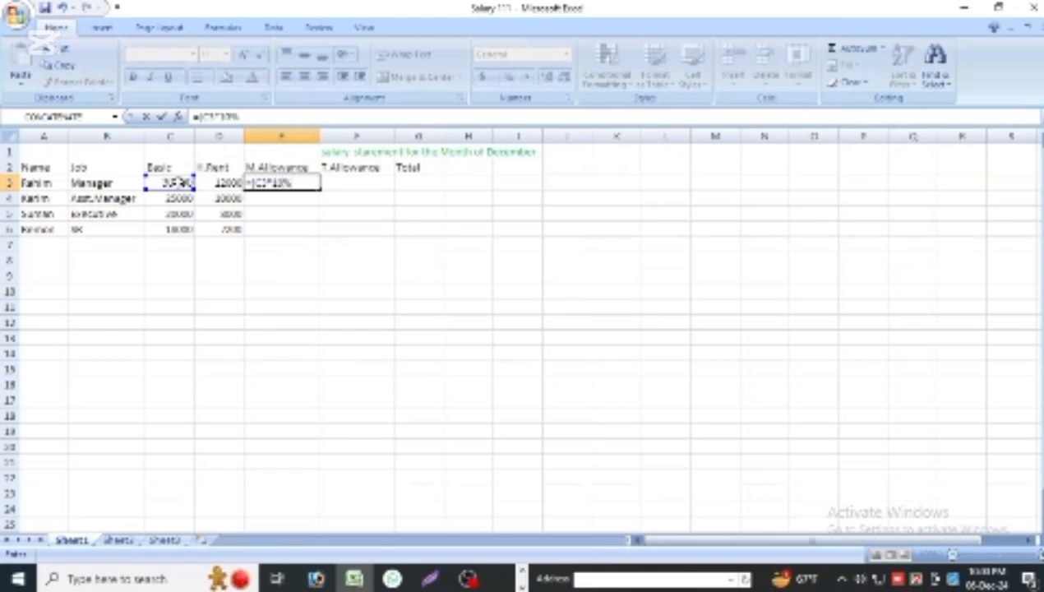
type(")")
key("Return")
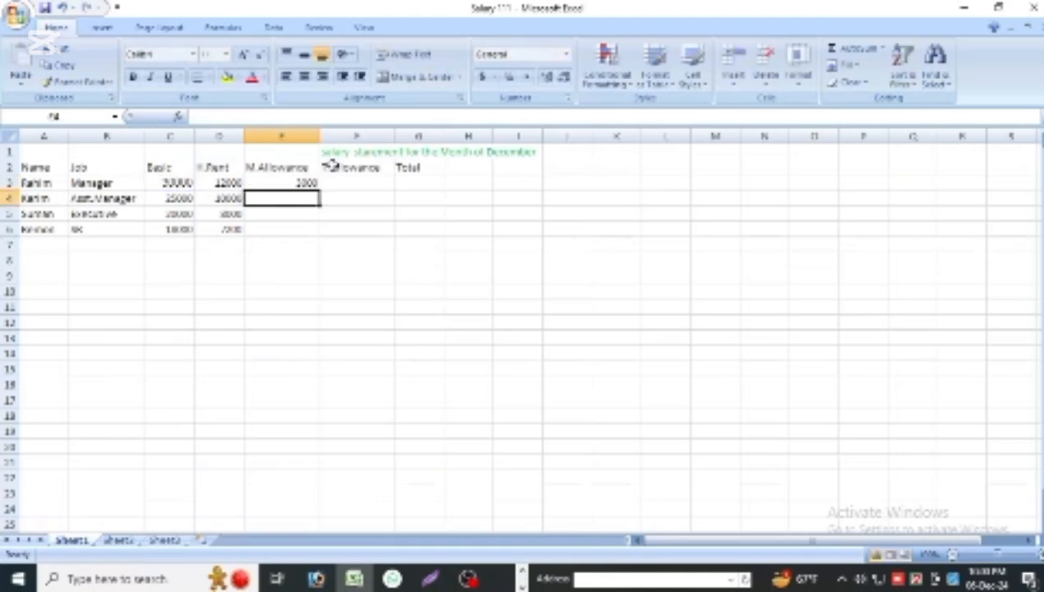
left_click(291, 182)
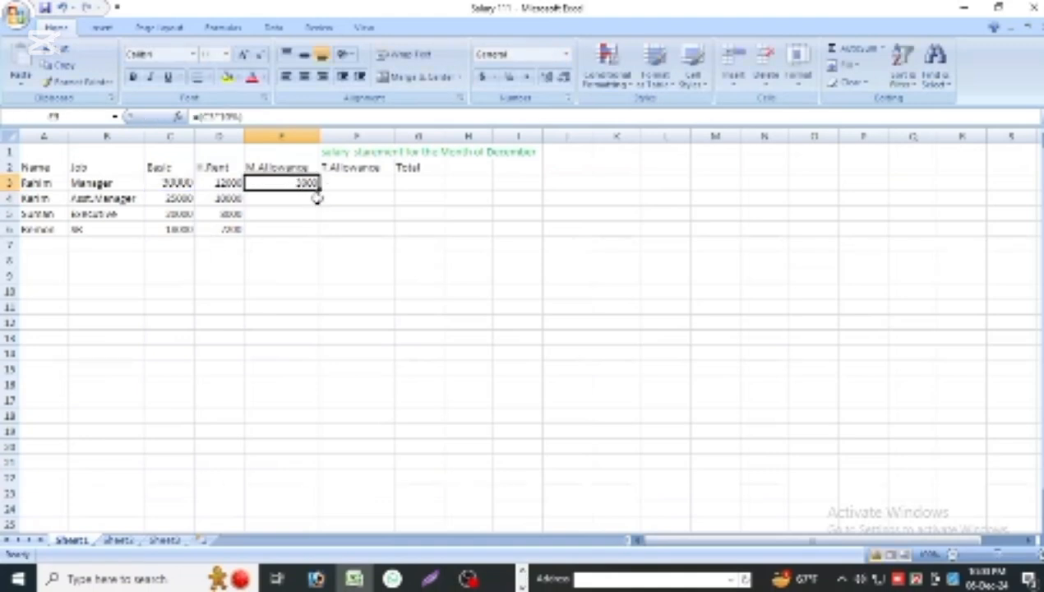
left_click_drag(317, 188, 314, 234)
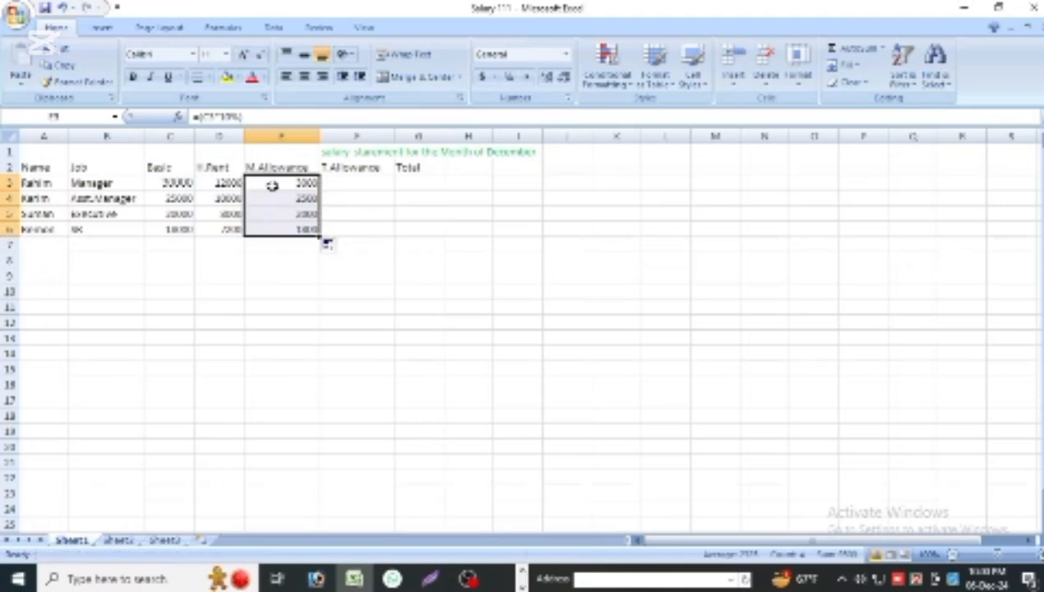
Step: Calculate T.Allowance as 5% of basic with the formula =(C3*5%) in F3 and fill it down to F6
left_click(346, 181)
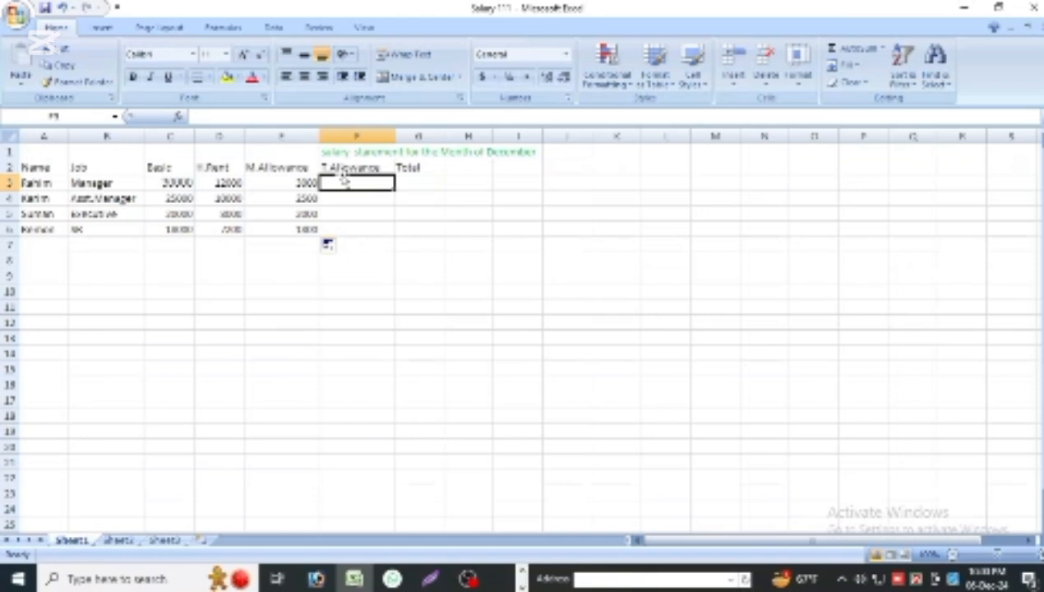
type("=")
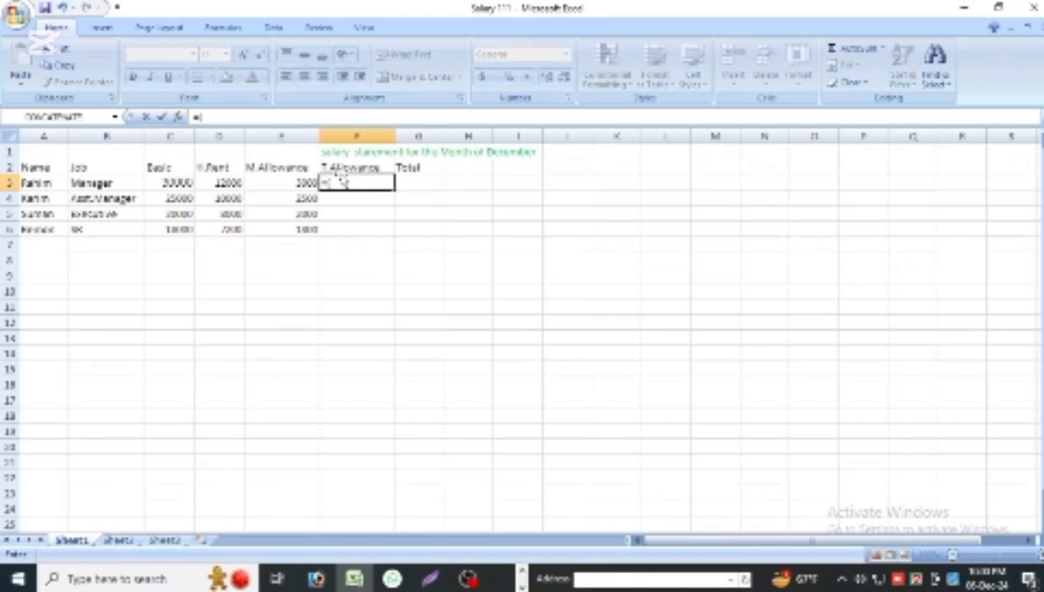
type("(")
left_click(171, 181)
type("*")
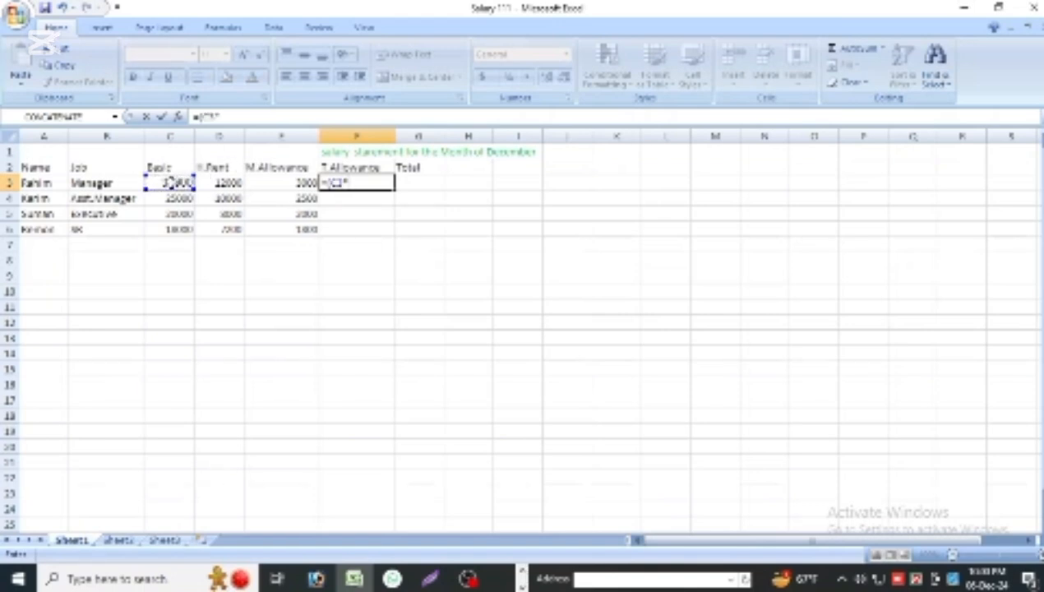
type("5%)")
key("Return")
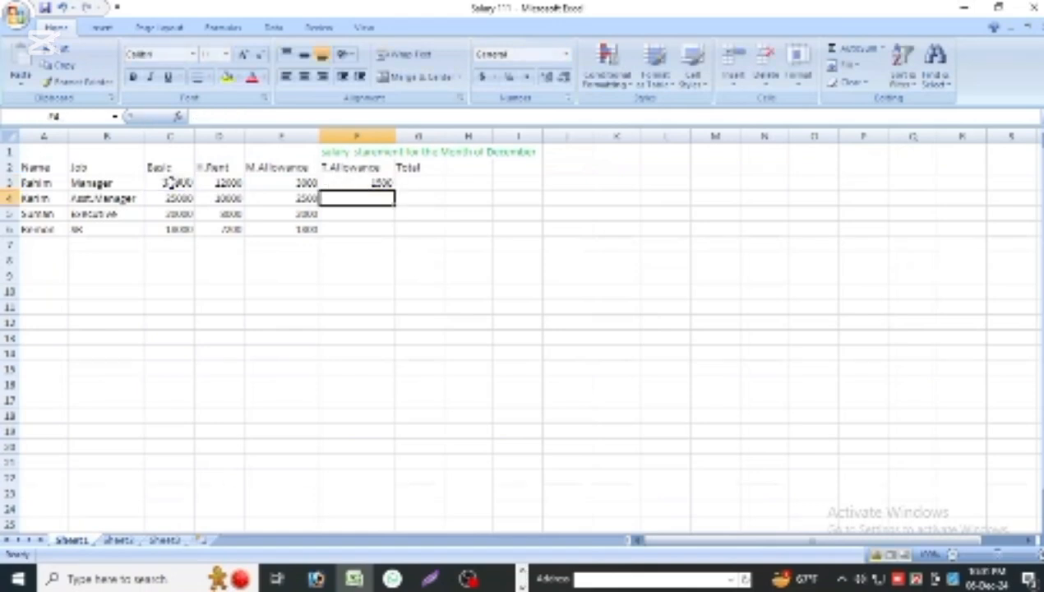
left_click(352, 182)
left_click_drag(396, 188, 386, 234)
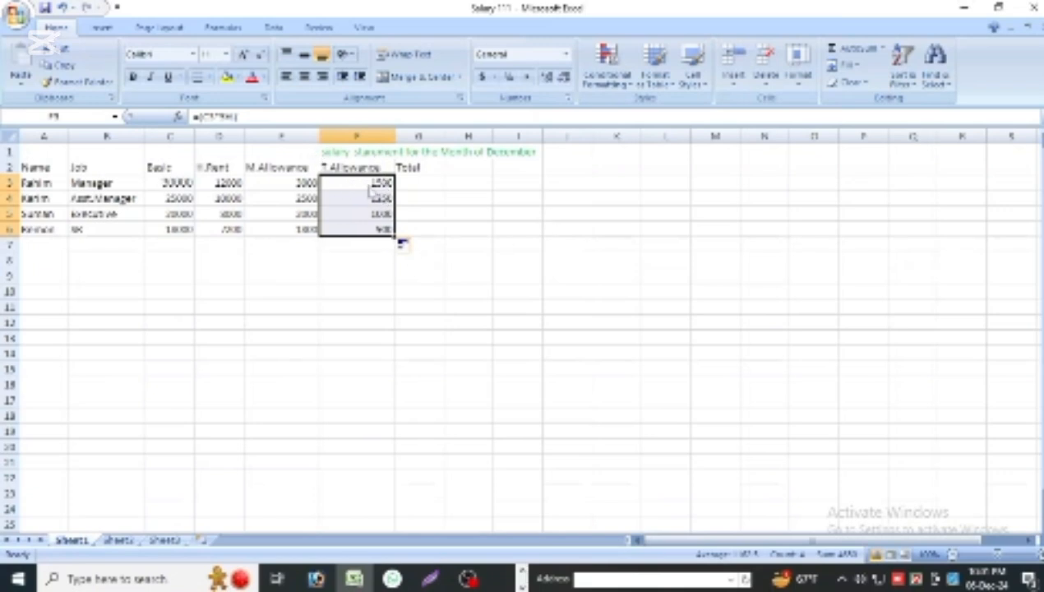
Step: Sum the basic pay and allowances of each employee into the Total column, G3:G6, using AutoSum on C3:G6
left_click(421, 181)
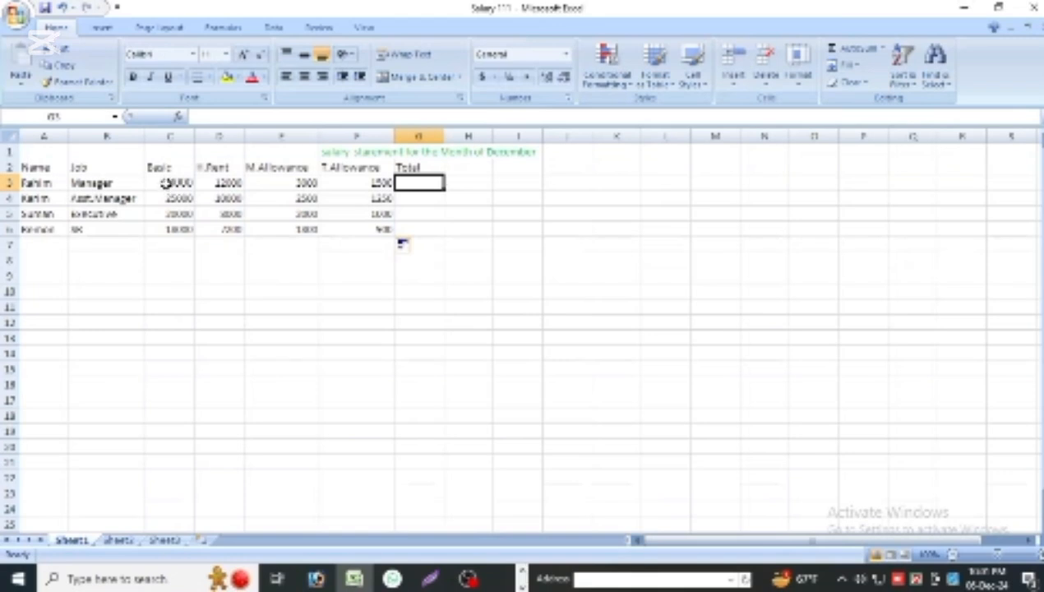
left_click_drag(162, 182, 401, 229)
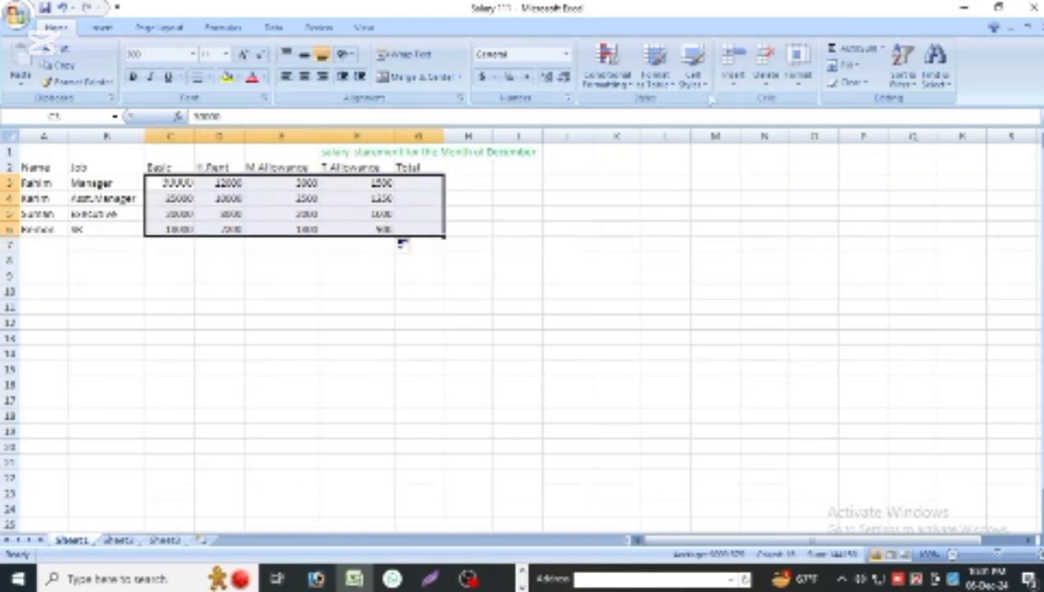
left_click(882, 50)
left_click(871, 70)
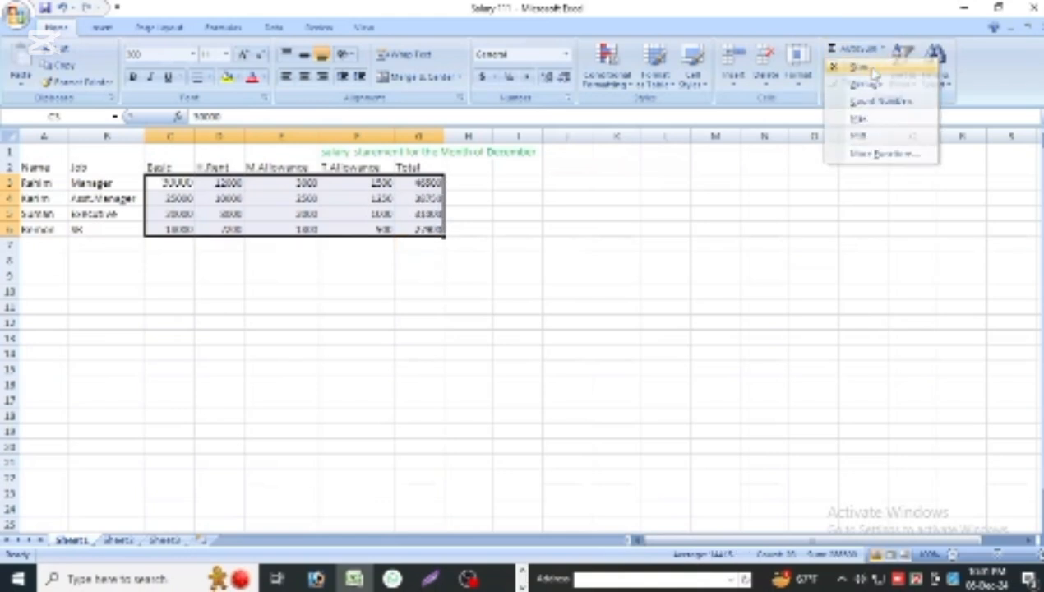
left_click(478, 211)
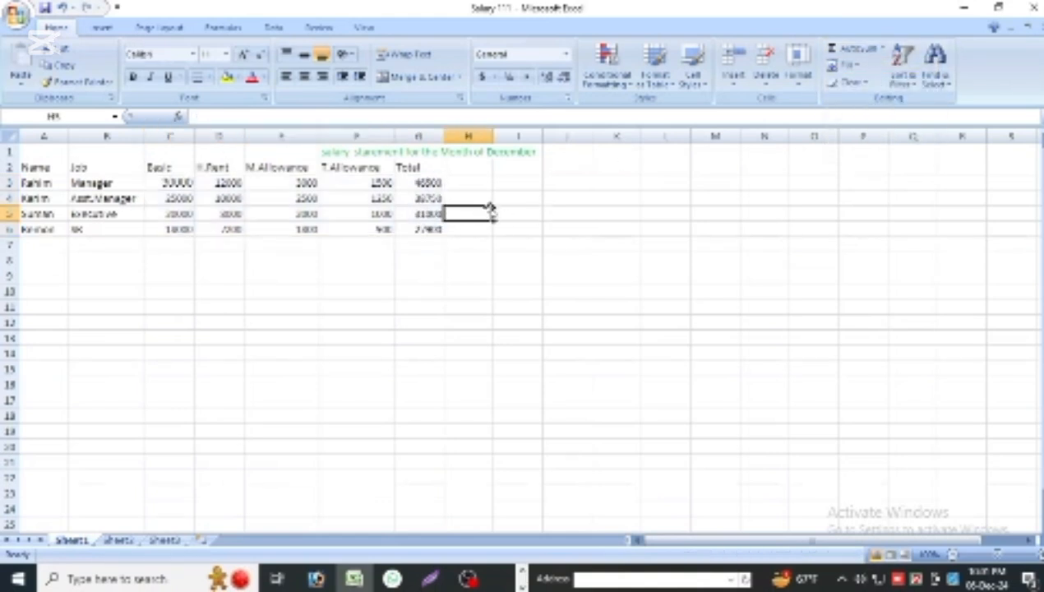